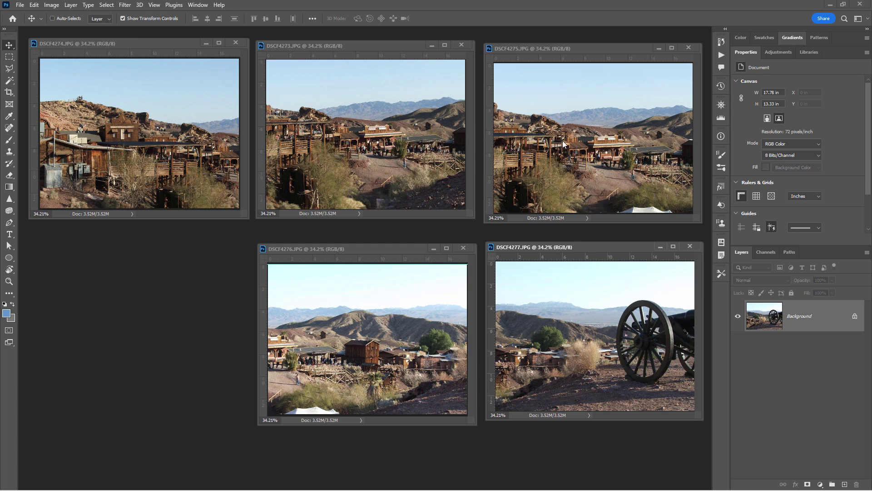
Overlap the DSCF4273–DSCF4277 photo windows left to right in shooting order across the top
drag(386, 45, 274, 61)
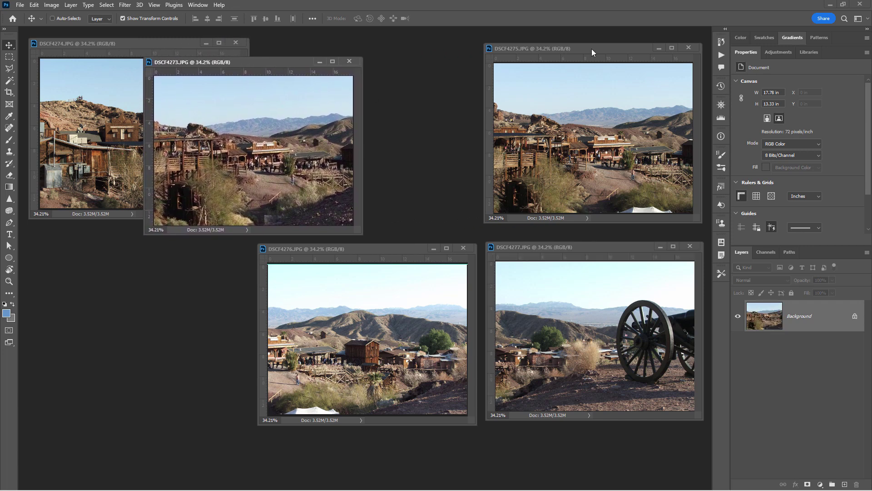
drag(591, 48, 263, 64)
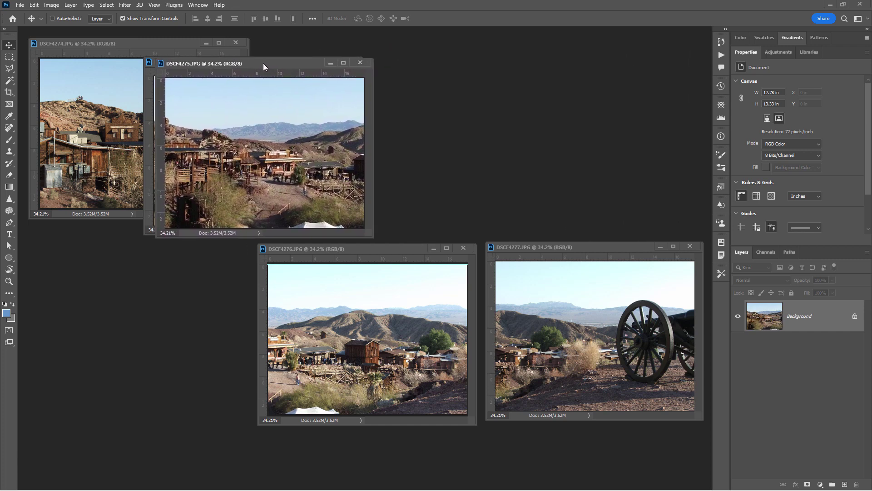
drag(410, 247, 428, 61)
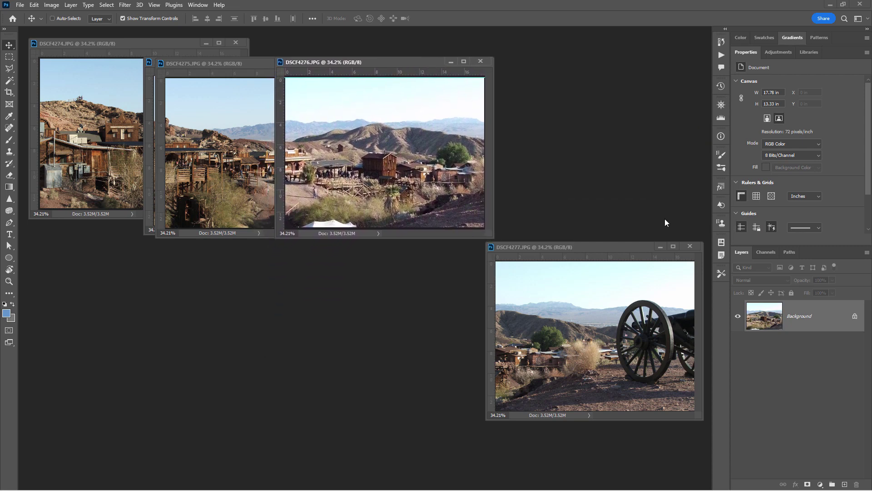
drag(644, 256, 553, 64)
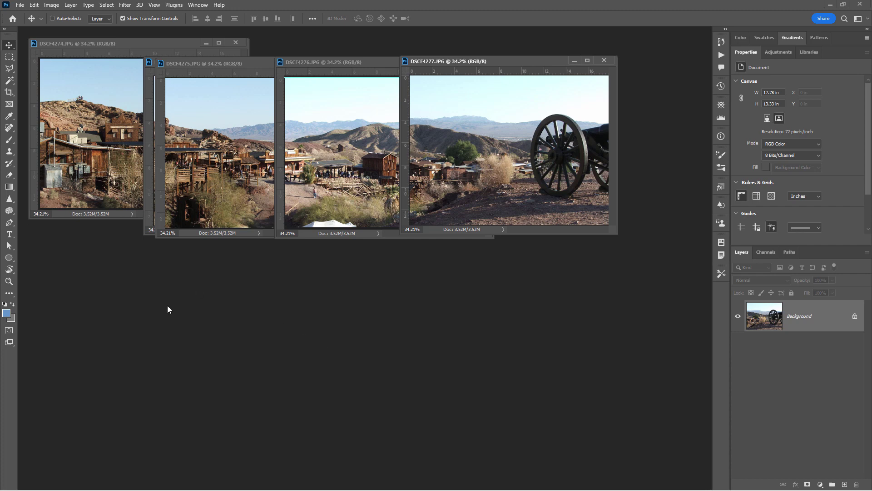
Bring up the Photomerge dialog from File > Automate
click(20, 5)
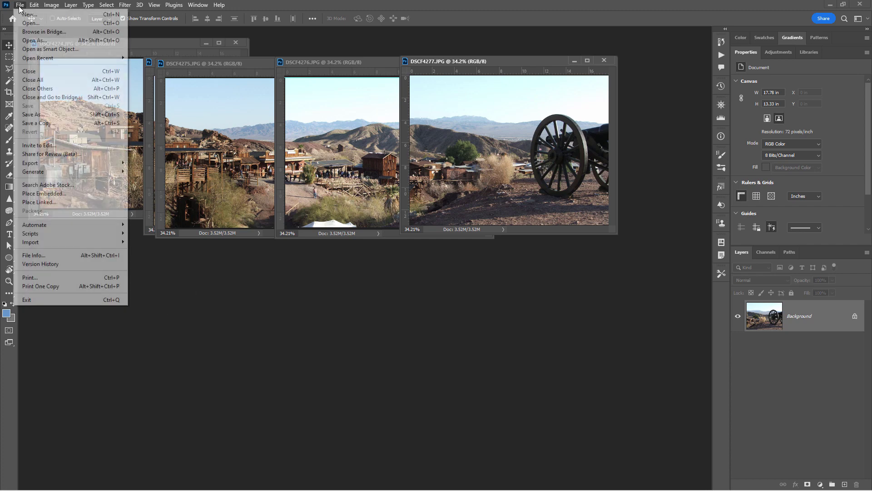
mouse_move(44, 229)
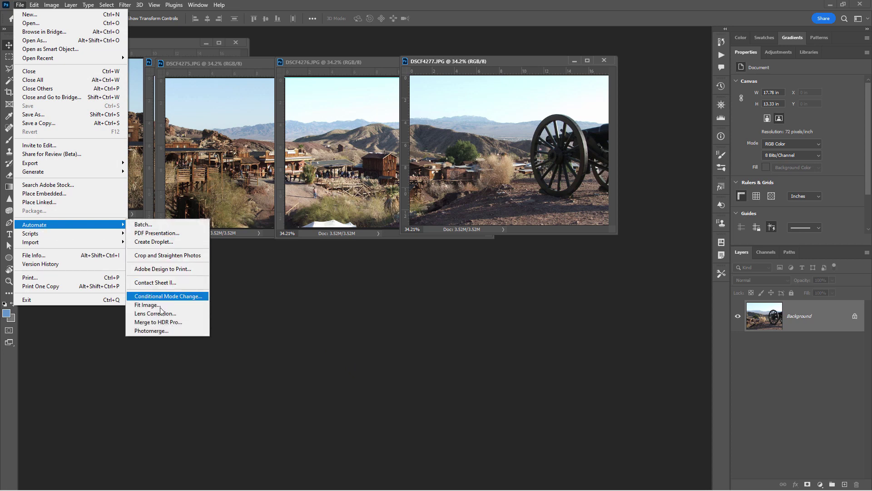
click(146, 332)
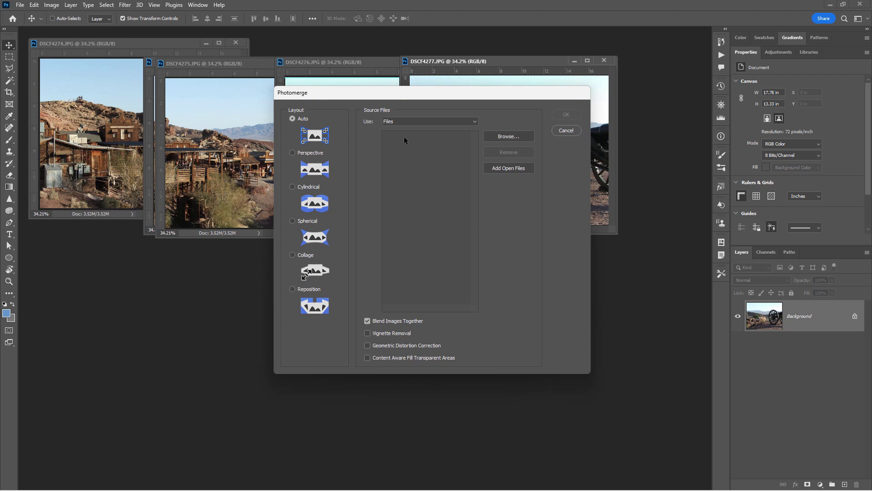
Stitch the five open photos with Auto layout, blending and Content Aware Fill into a panorama
drag(415, 105, 369, 114)
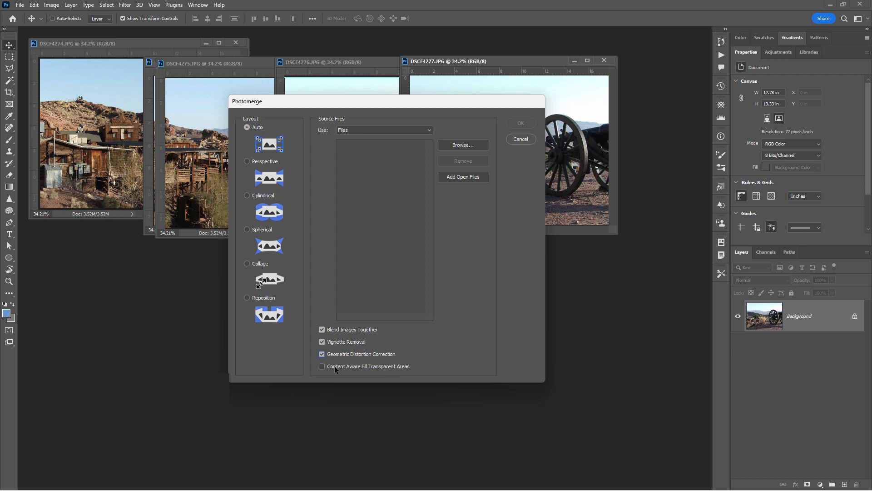
click(322, 366)
click(388, 129)
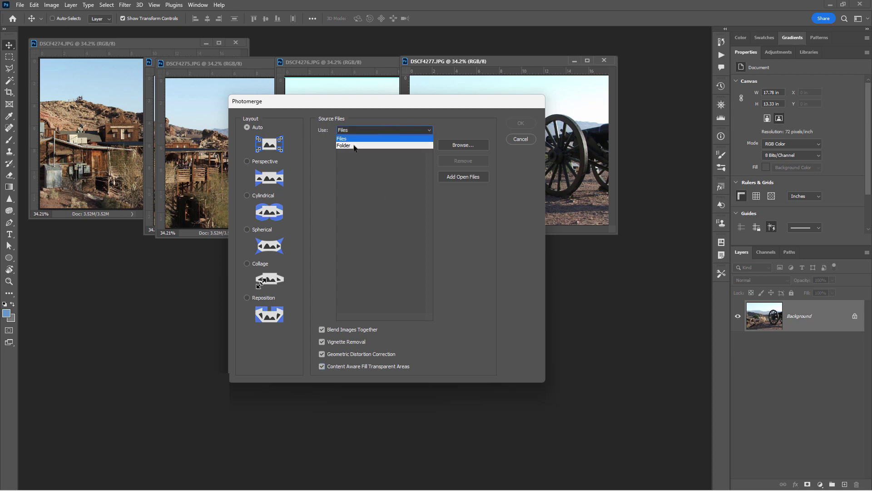
click(372, 117)
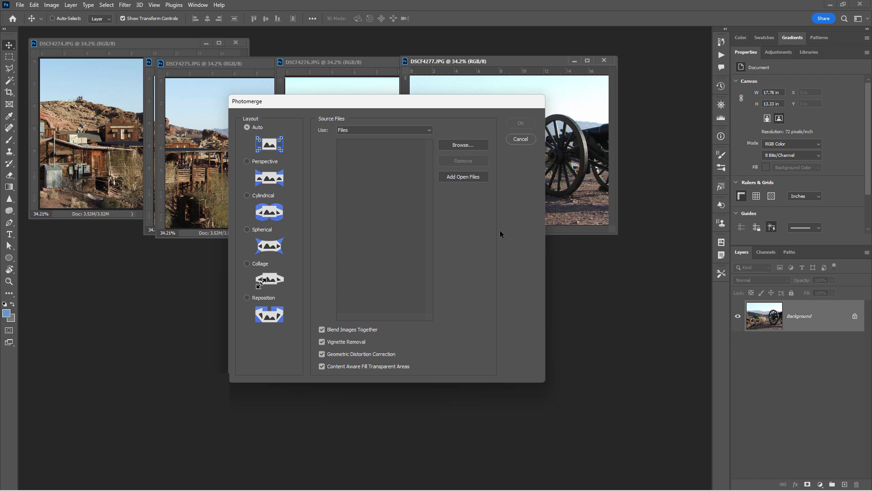
click(461, 177)
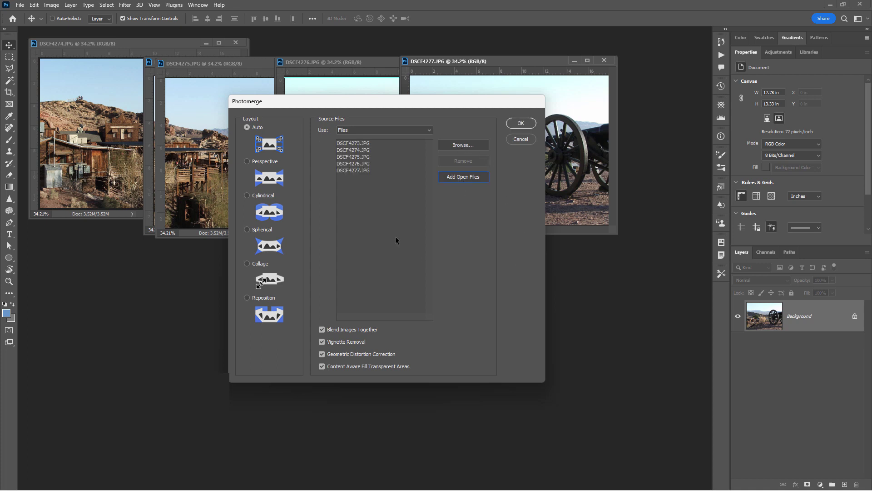
click(521, 124)
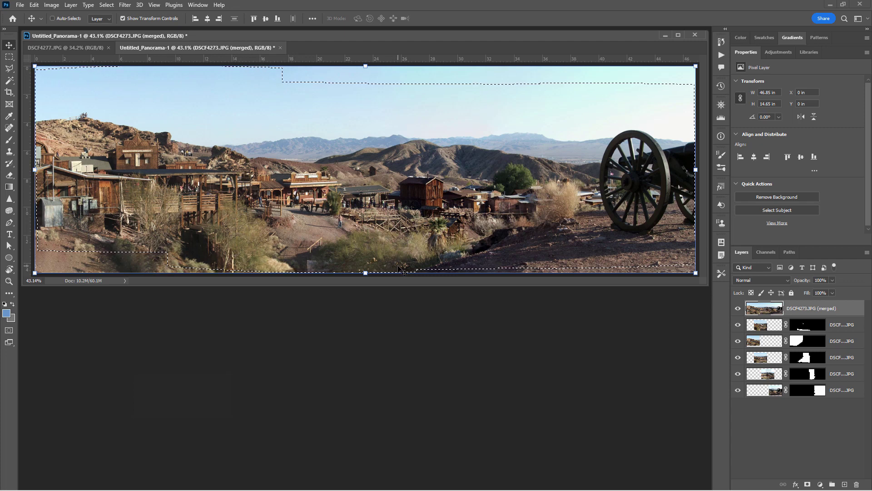
Hide the merged panorama layer and all the DSCF source layers
click(738, 308)
click(738, 340)
click(738, 357)
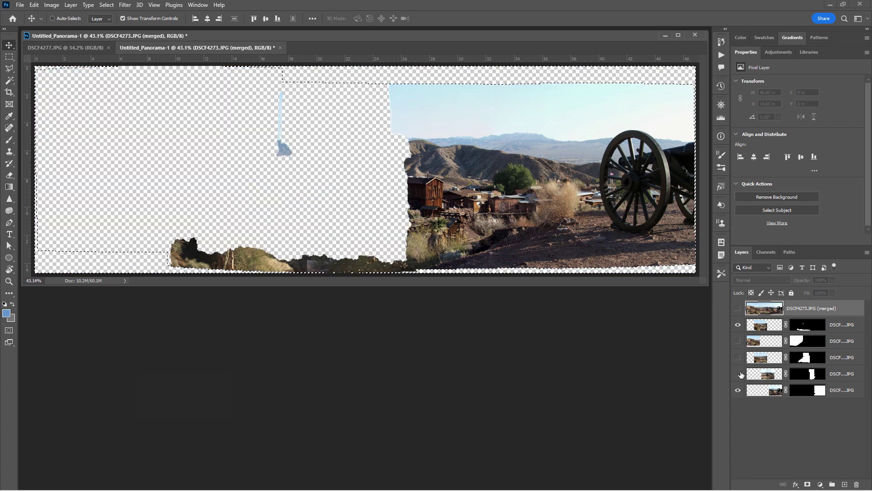
click(737, 374)
click(738, 390)
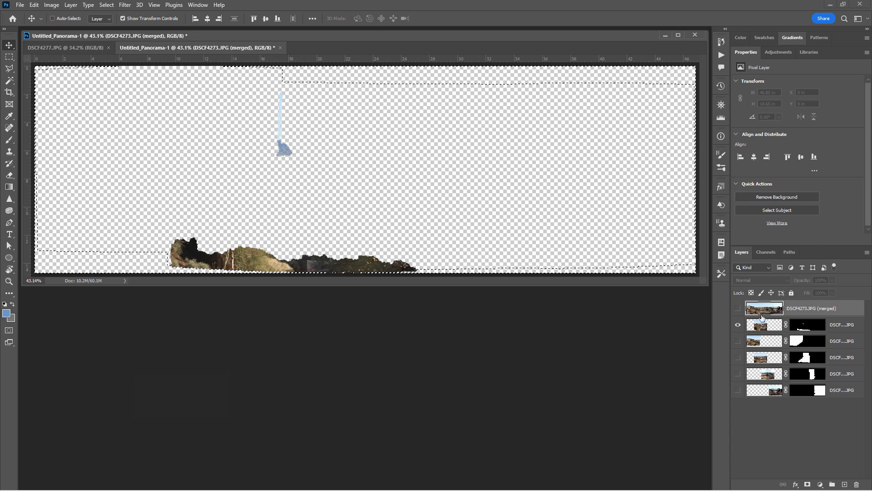
Show each DSCF source piece alone in turn, ending on the wagon-wheel layer
click(738, 324)
click(738, 340)
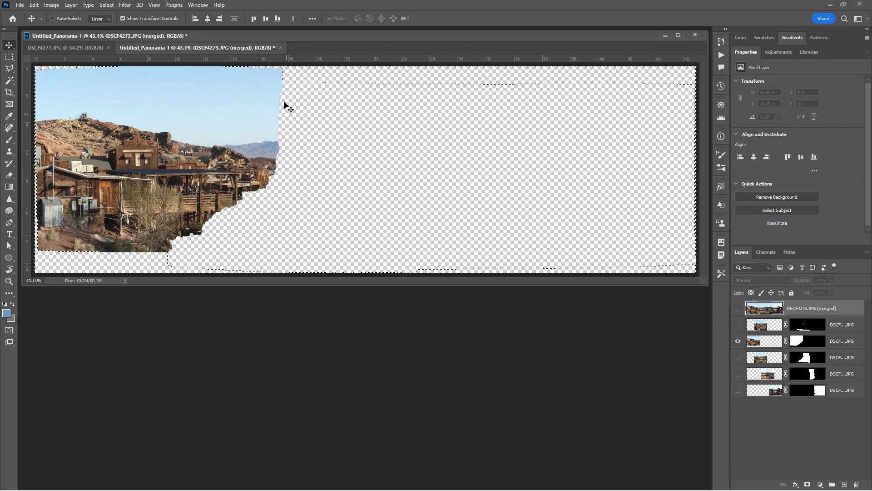
click(738, 341)
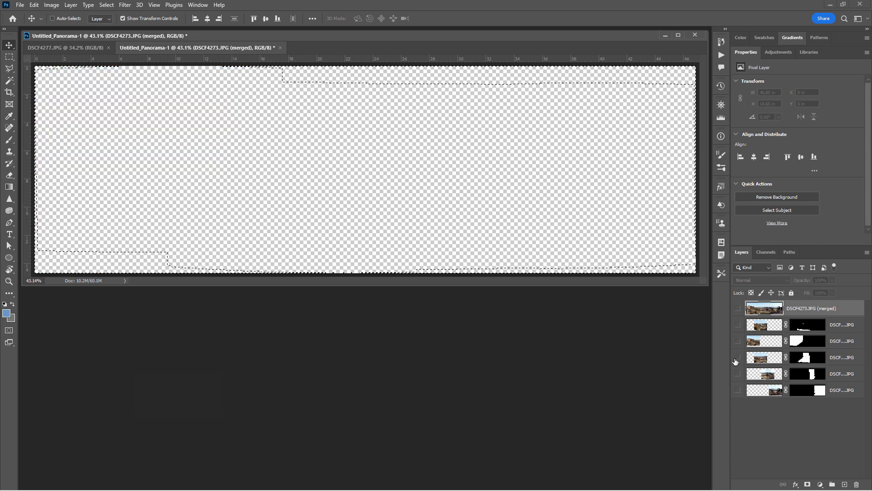
click(738, 357)
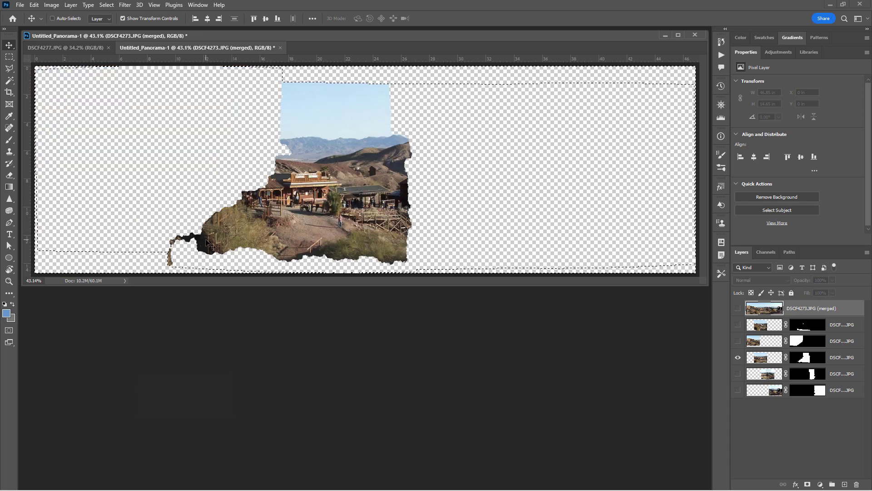
click(737, 358)
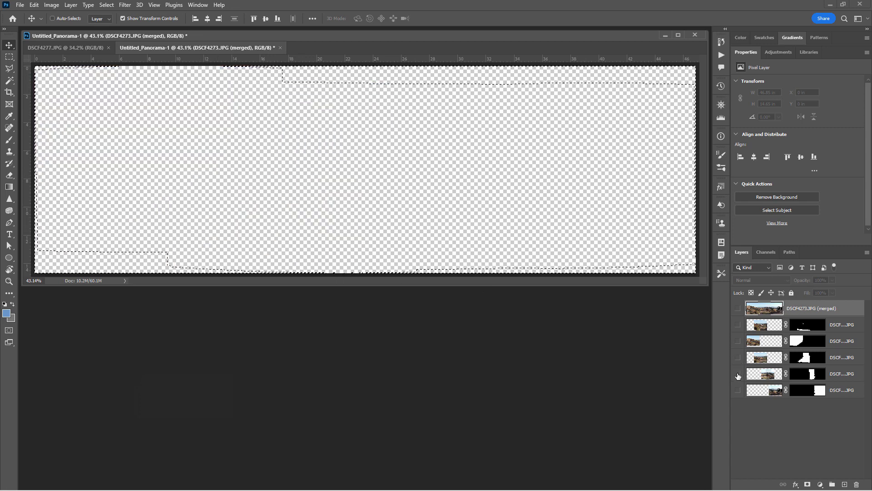
click(738, 374)
click(737, 374)
click(738, 390)
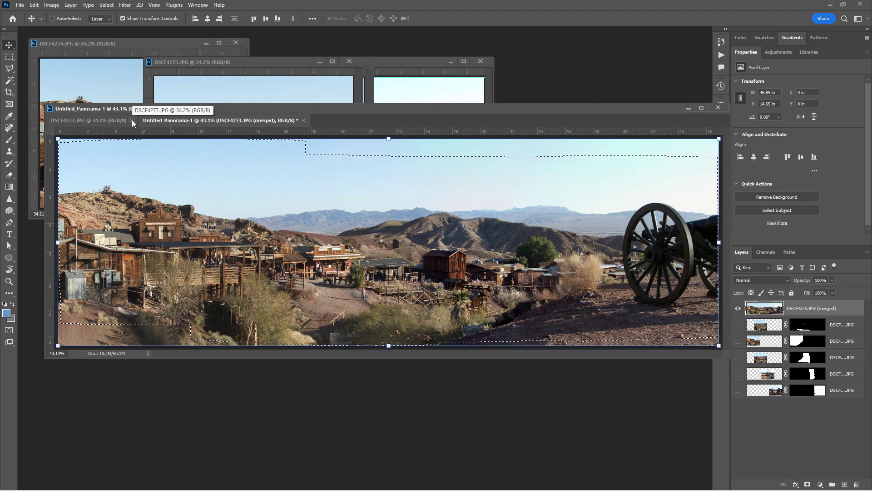
Close the original DSCF4273–DSCF4277 photo windows, leaving only the panorama
click(131, 120)
drag(268, 111, 265, 251)
click(481, 61)
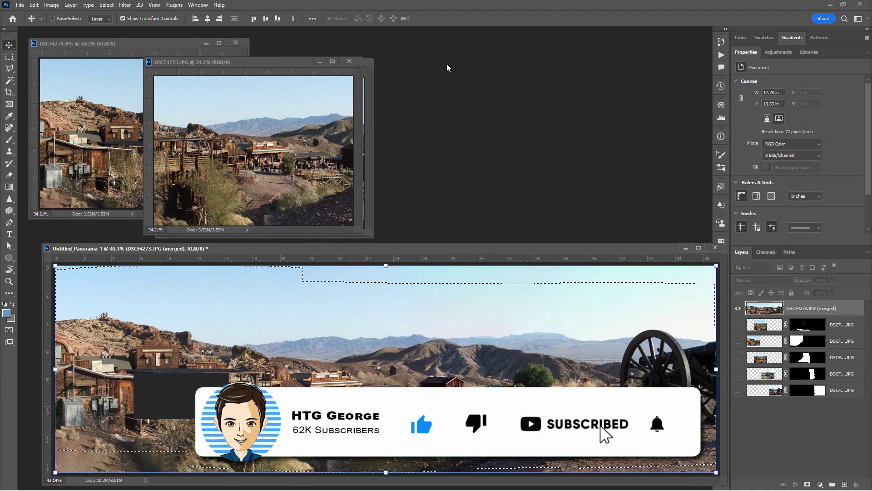
click(349, 60)
click(359, 62)
click(235, 43)
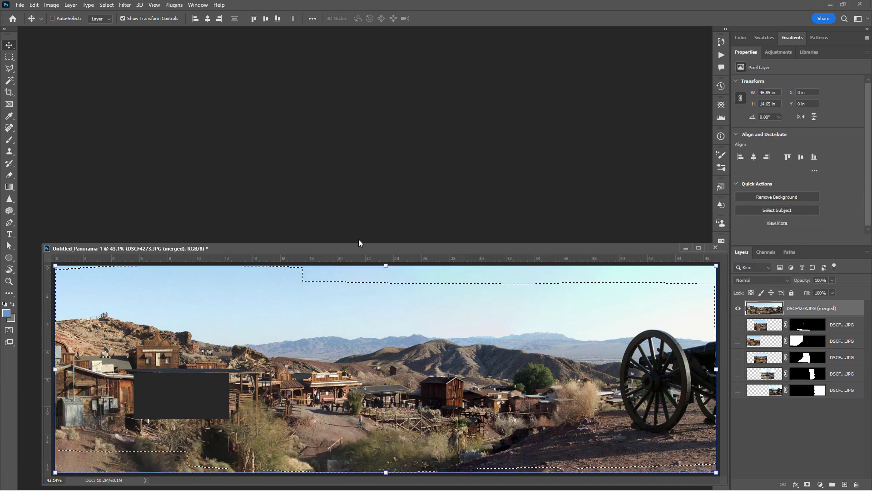
drag(364, 248, 346, 102)
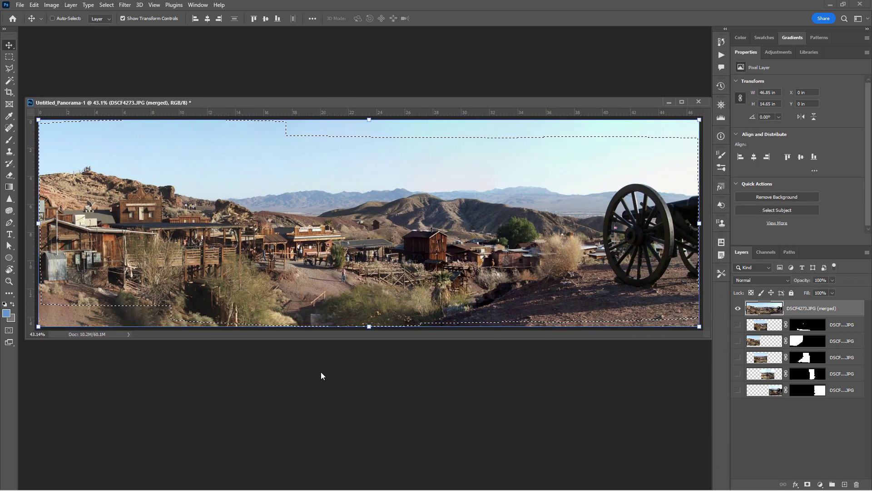
Deselect, dock the panorama as a workspace tab, and fit it to the screen
key(ctrl+d)
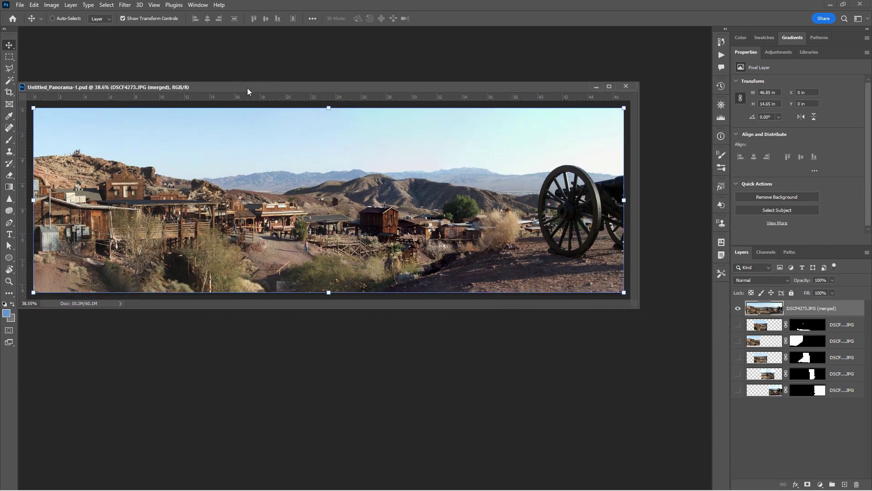
drag(247, 88, 268, 31)
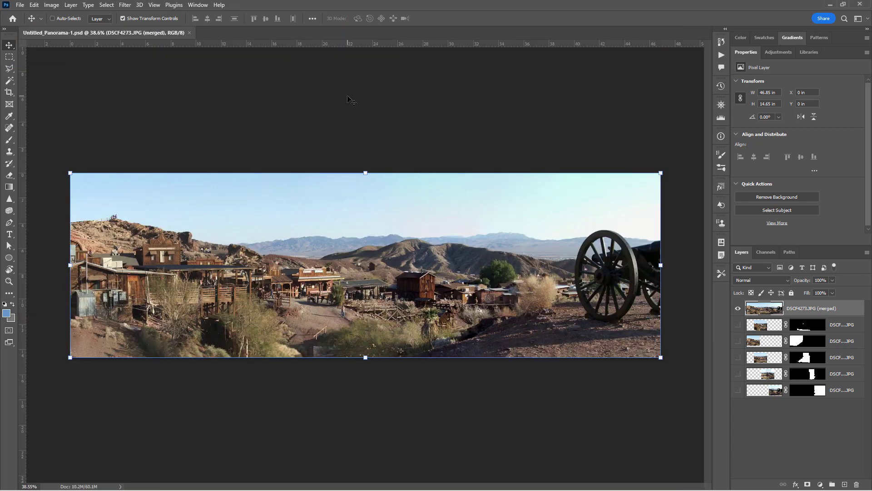
key(ctrl+0)
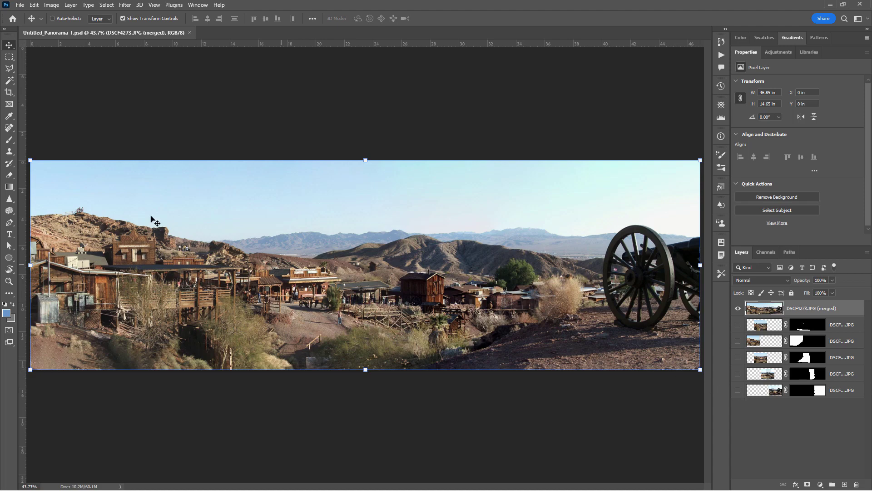
Zoom to about 137% on the lower panorama, pan along the seams, then take the Clone Stamp
click(9, 282)
drag(673, 370, 429, 364)
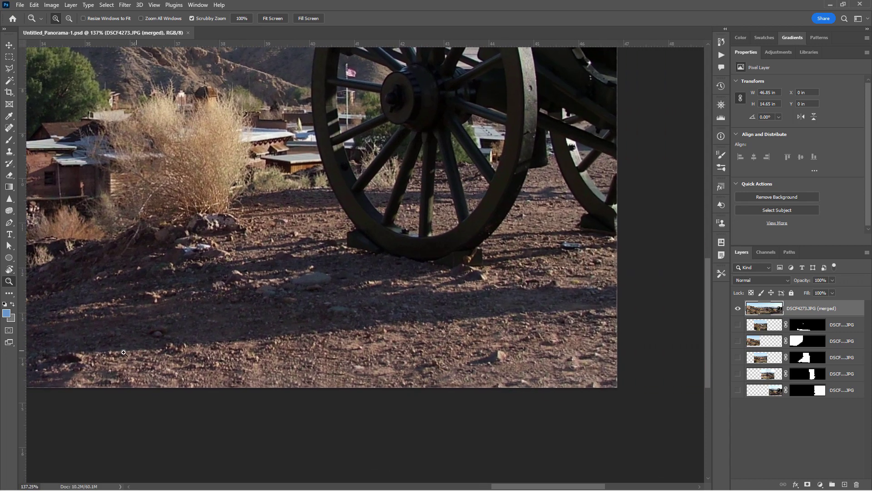
drag(122, 351, 711, 336)
mouse_move(296, 334)
mouse_down()
mouse_move(446, 353)
mouse_move(689, 353)
mouse_up()
drag(41, 352, 282, 347)
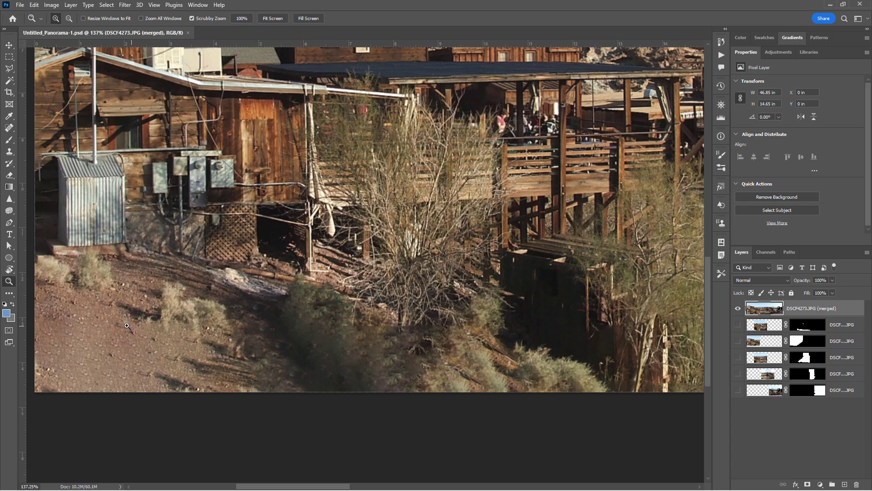
click(10, 152)
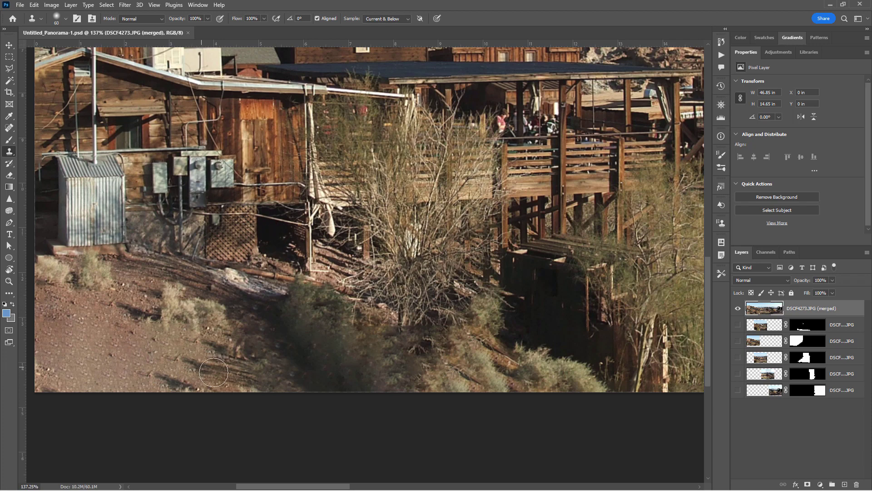
Clone sampled ground texture over the seams on the lower-left hillside and lower slope
drag(208, 336, 223, 335)
alt+click(127, 355)
mouse_move(132, 357)
mouse_down()
mouse_move(201, 363)
mouse_move(153, 340)
mouse_move(205, 341)
mouse_up()
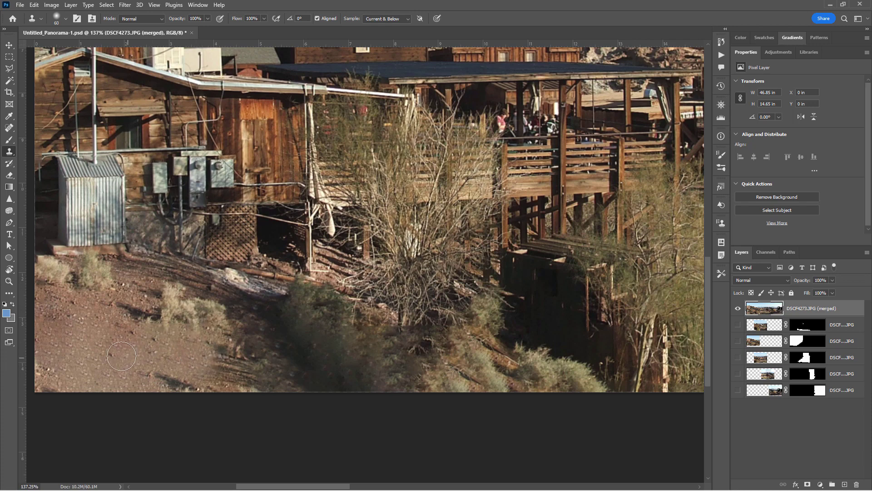
alt+click(136, 351)
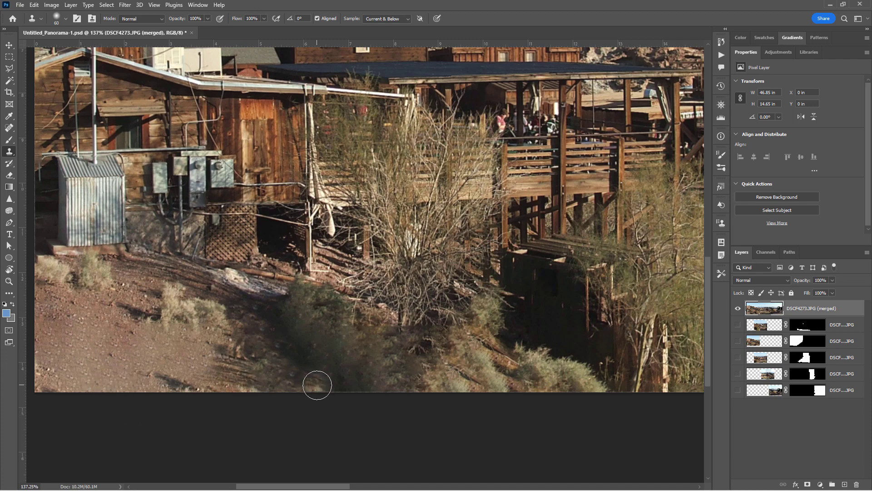
mouse_move(248, 374)
mouse_down()
mouse_move(219, 361)
mouse_move(289, 388)
mouse_move(236, 358)
mouse_move(262, 374)
mouse_up()
alt+click(267, 368)
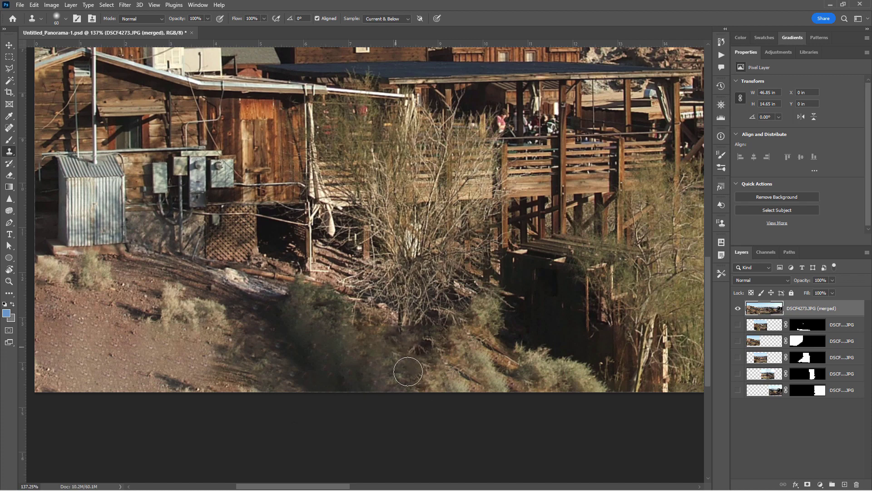
Patch the slope seam and the grass near the fence, undoing a stray post copy
mouse_move(367, 370)
mouse_down()
mouse_move(463, 348)
mouse_move(423, 335)
mouse_move(357, 370)
mouse_move(349, 366)
mouse_move(380, 344)
mouse_move(363, 377)
mouse_up()
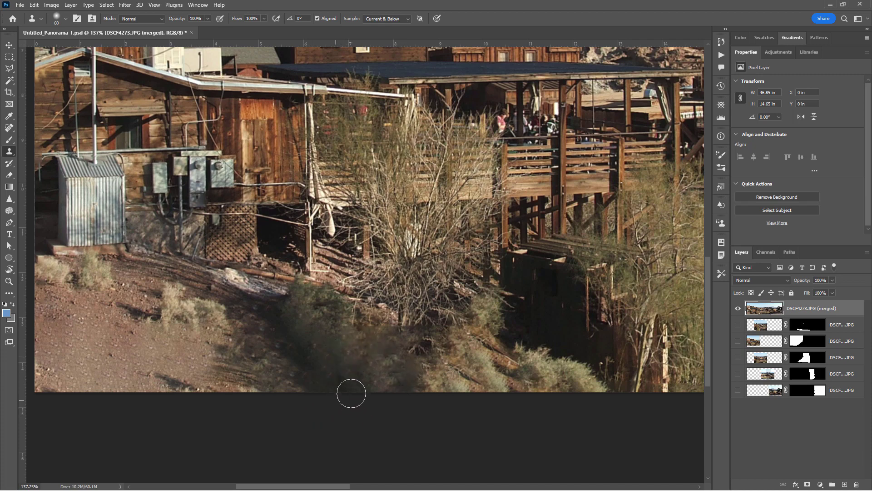
click(253, 371)
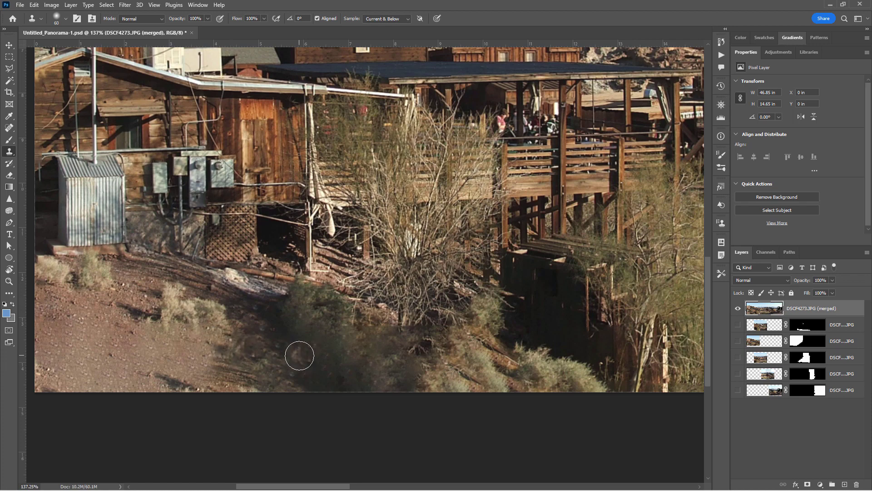
drag(464, 335, 136, 350)
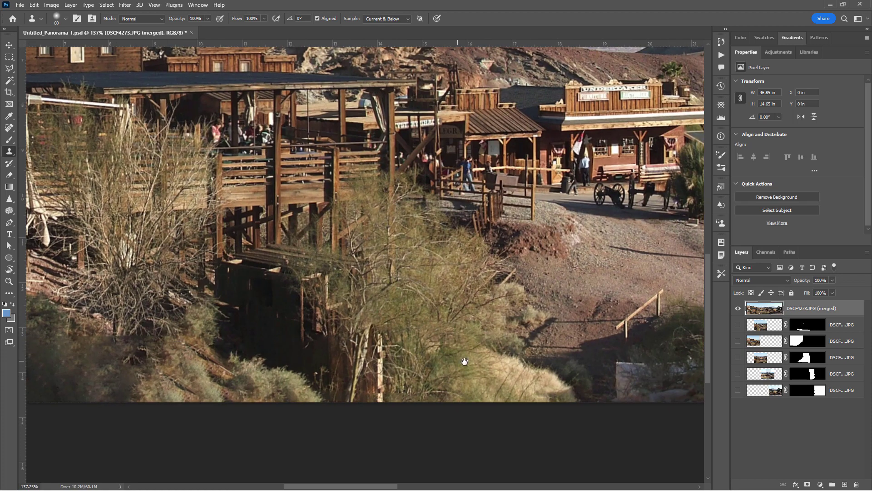
drag(463, 362, 399, 318)
click(369, 347)
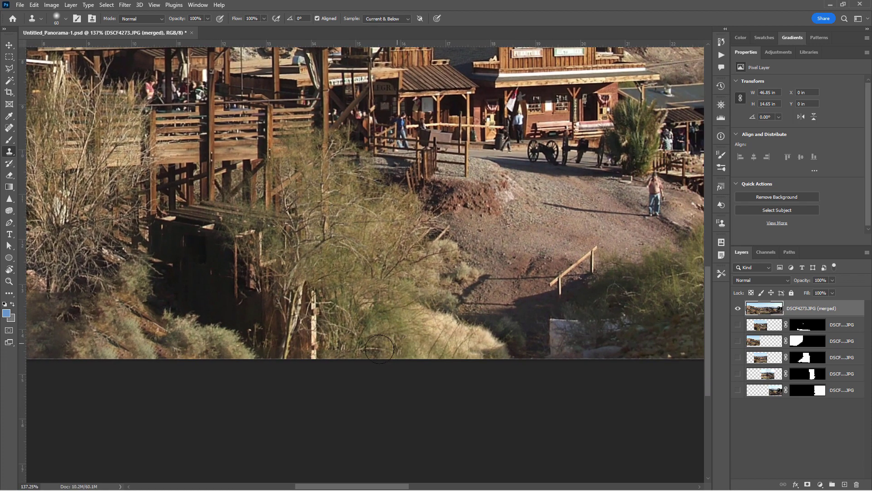
key(ctrl+z)
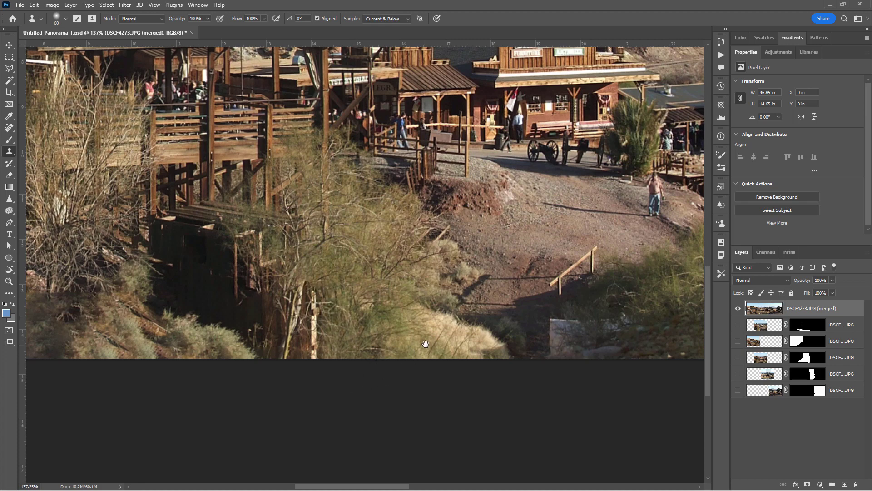
Review the retouched panorama end to end, fit it in the window, and choose the Move tool
scroll(423, 343, right, 5)
scroll(416, 340, right, 10)
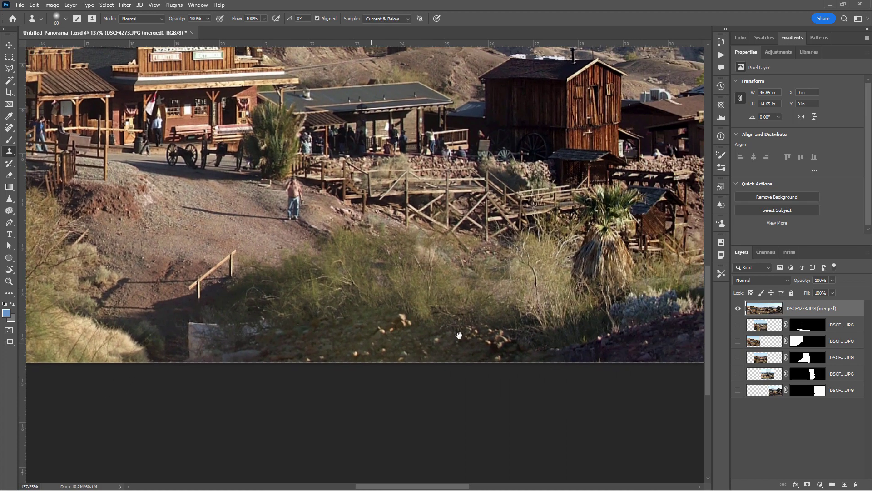
scroll(494, 328, right, 10)
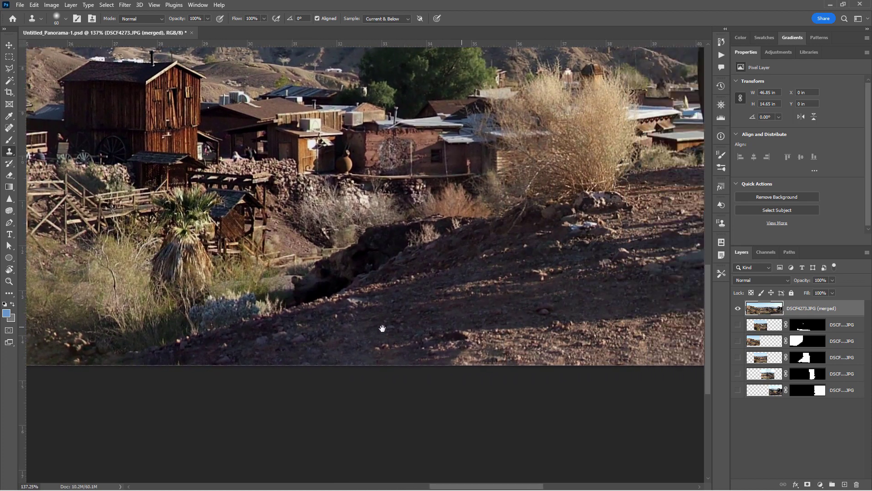
scroll(353, 336, right, 3)
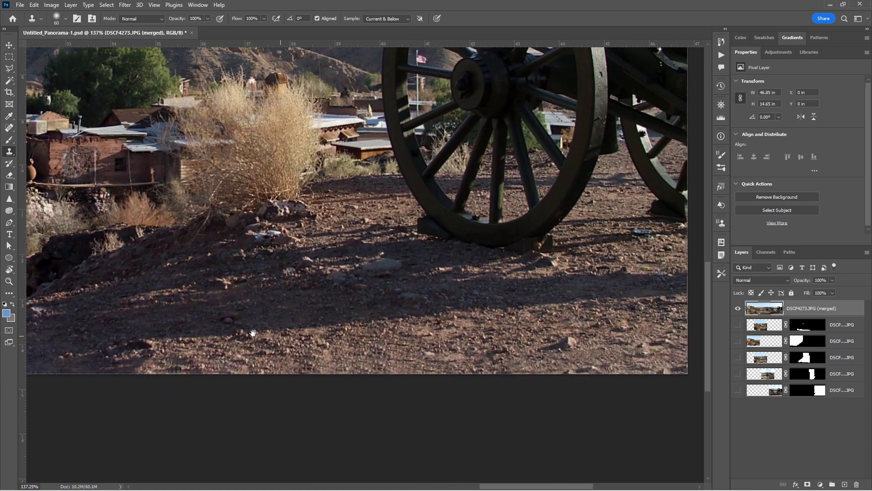
drag(246, 331, 415, 340)
scroll(415, 340, up, 10)
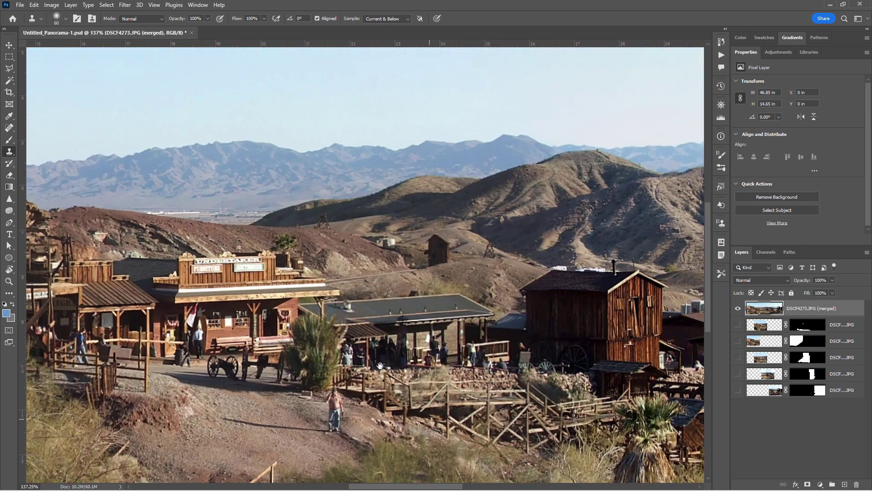
scroll(339, 406, up, 4)
scroll(337, 404, left, 10)
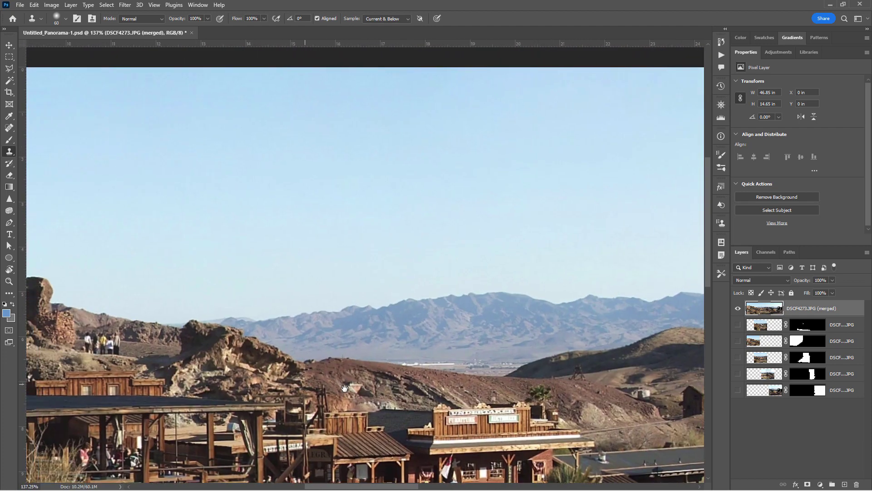
drag(335, 403, 277, 336)
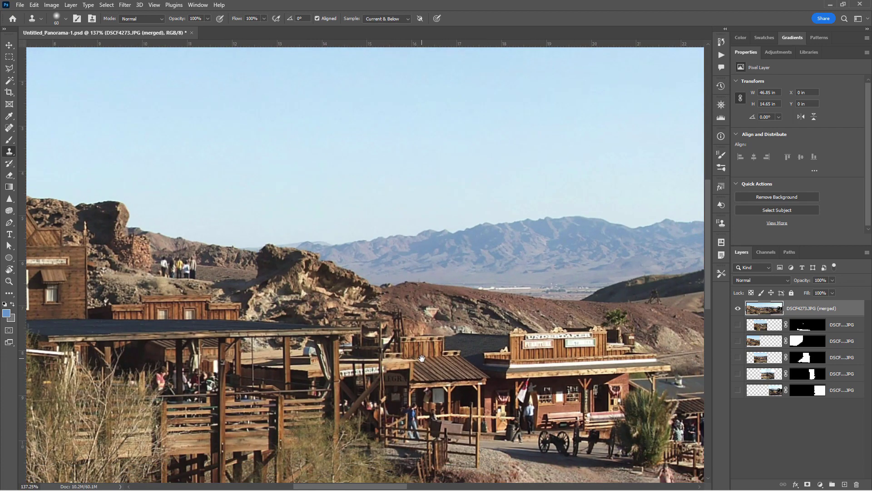
key(ctrl+0)
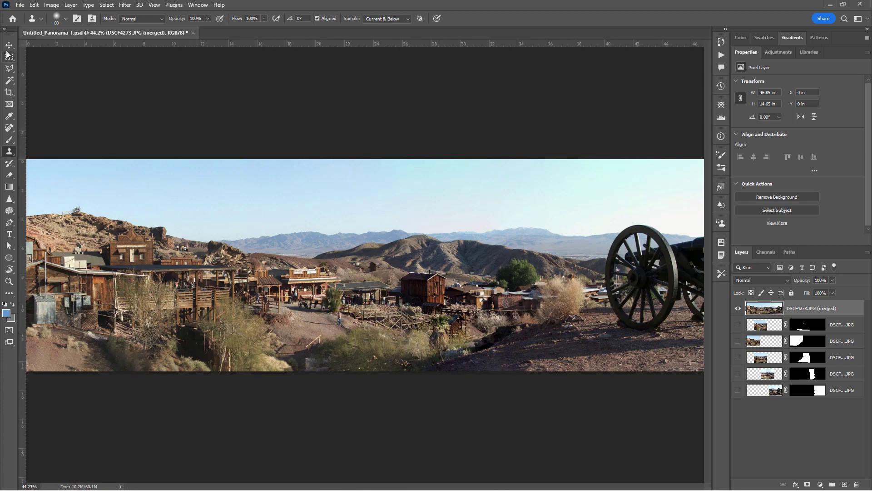
key(v)
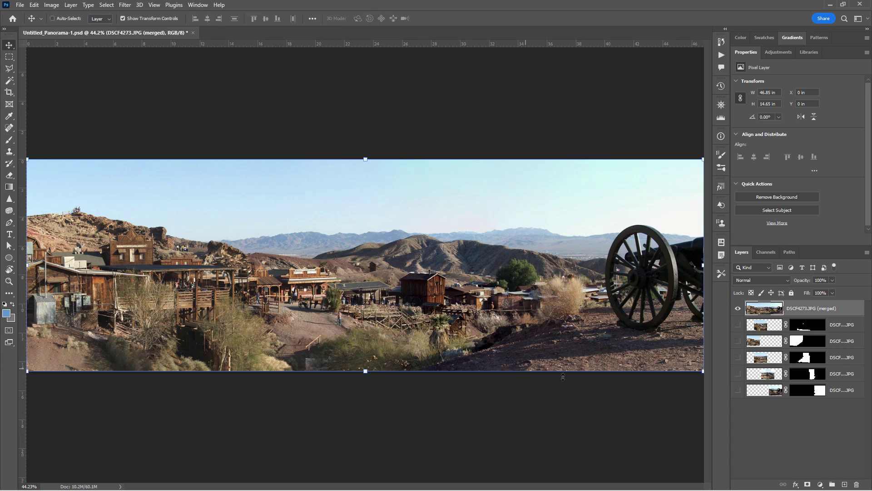